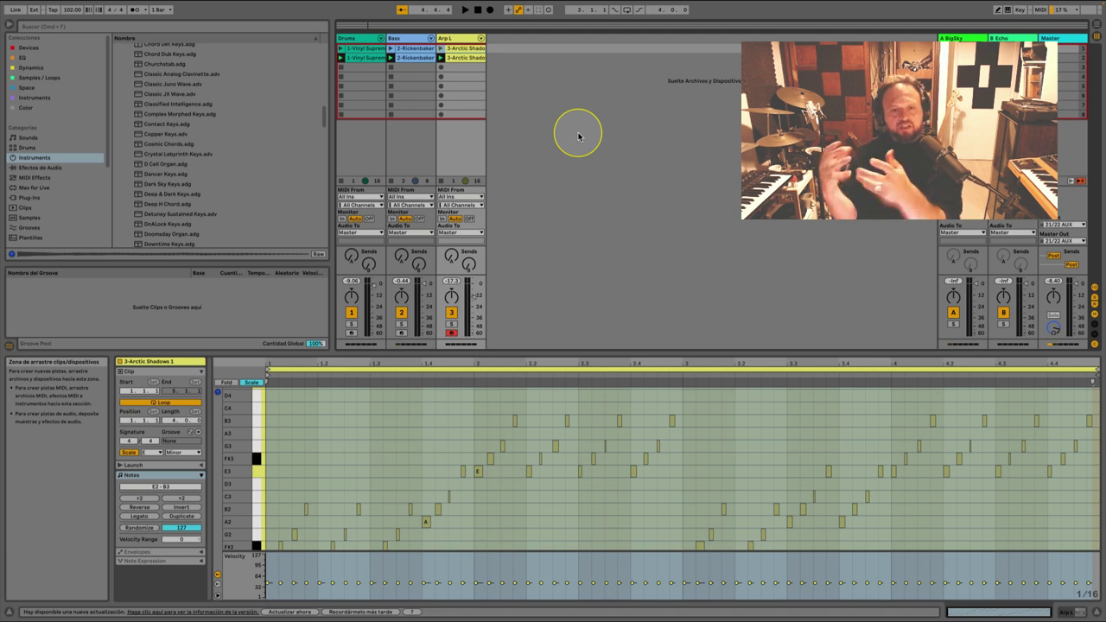
- Open the first Drums clip and select all of its Closed Hihat Minus notes
{"action": "left_click", "coordinate": [366, 48]}
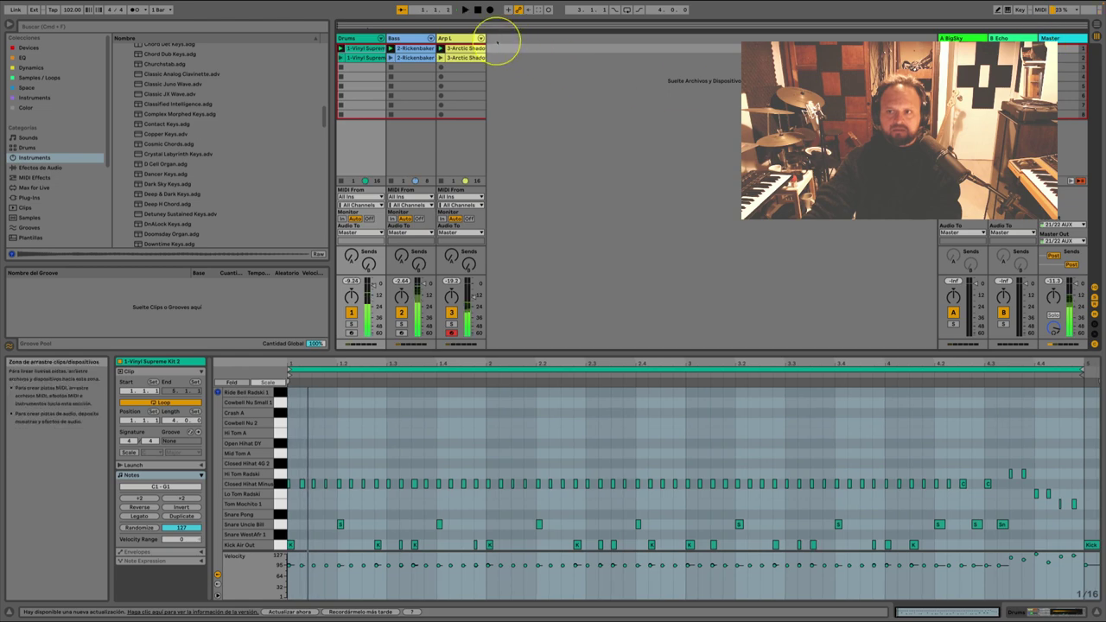
{"action": "left_click", "coordinate": [346, 420]}
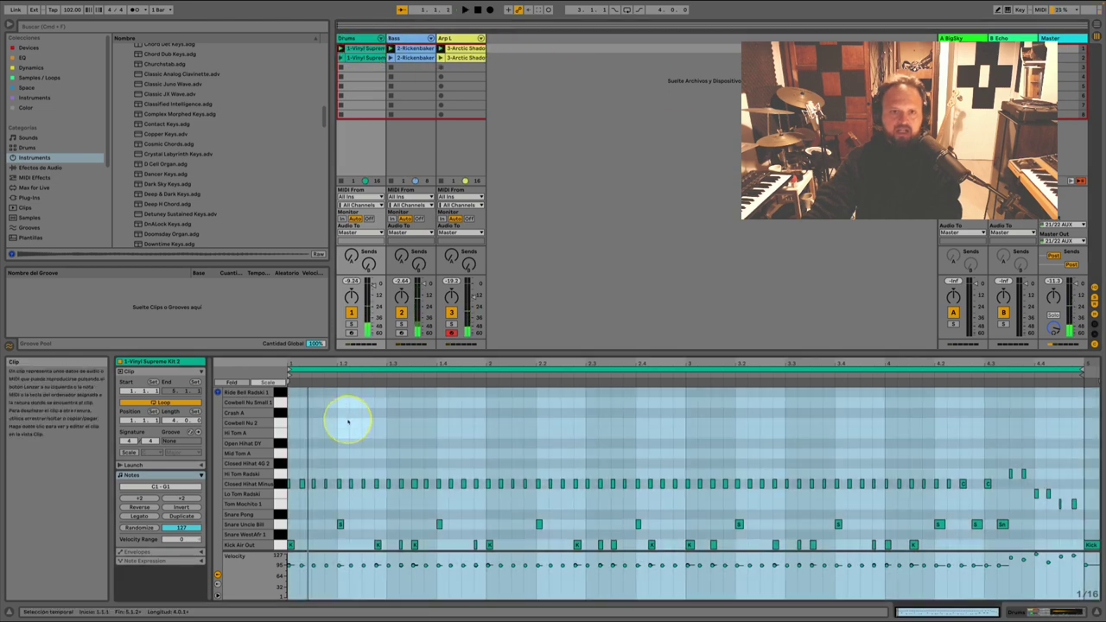
{"action": "left_click", "coordinate": [280, 484]}
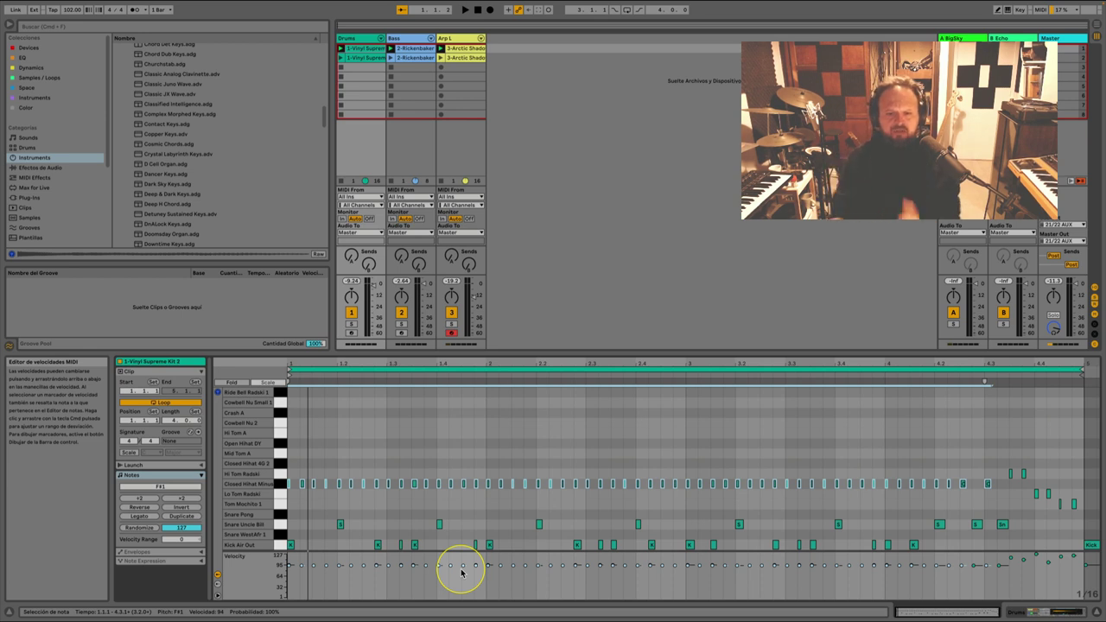
{"action": "left_click_drag", "start_coordinate": [477, 461], "coordinate": [510, 486]}
{"action": "key", "text": "Delete"}
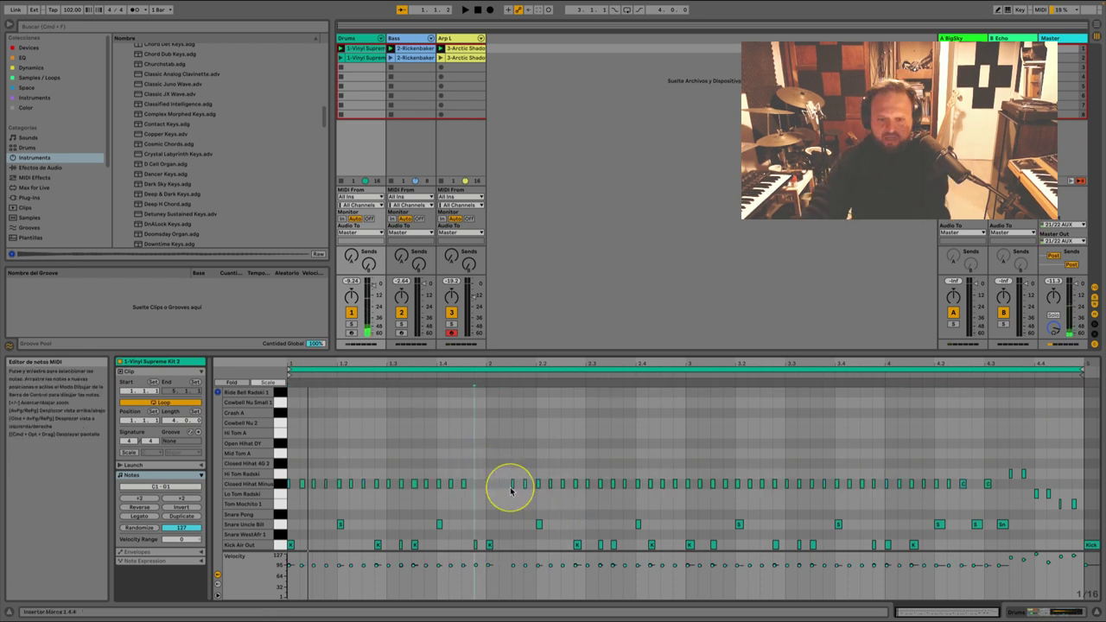
{"action": "key", "text": "super+z"}
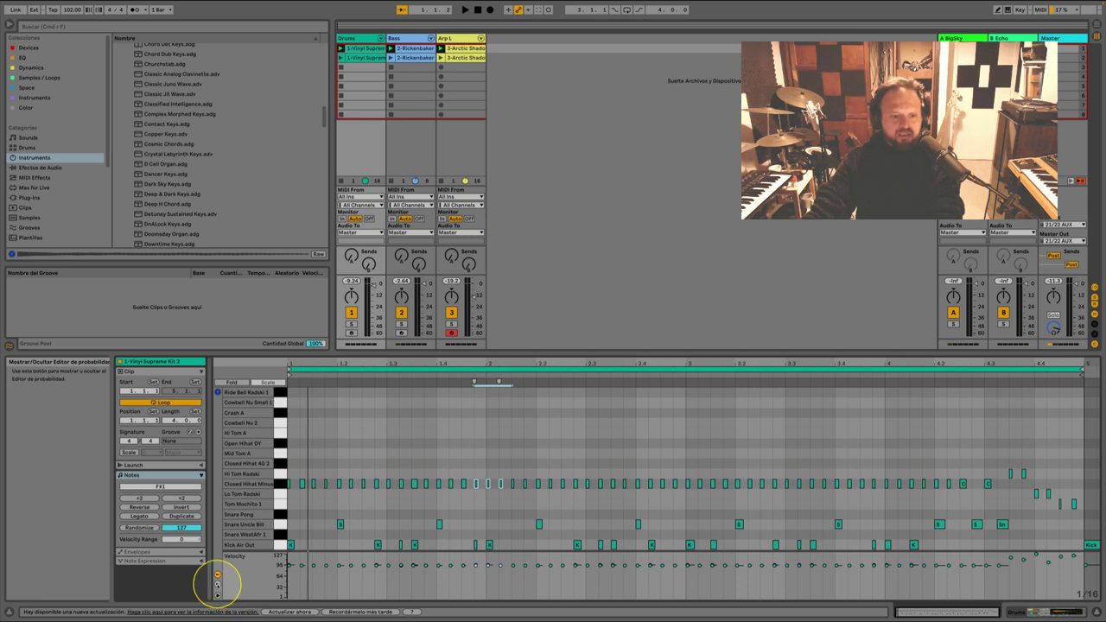
- Show the note probability editor, lower the chance of all Closed Hihat Minus notes to about 50%, and audition the result
{"action": "left_click", "coordinate": [216, 587]}
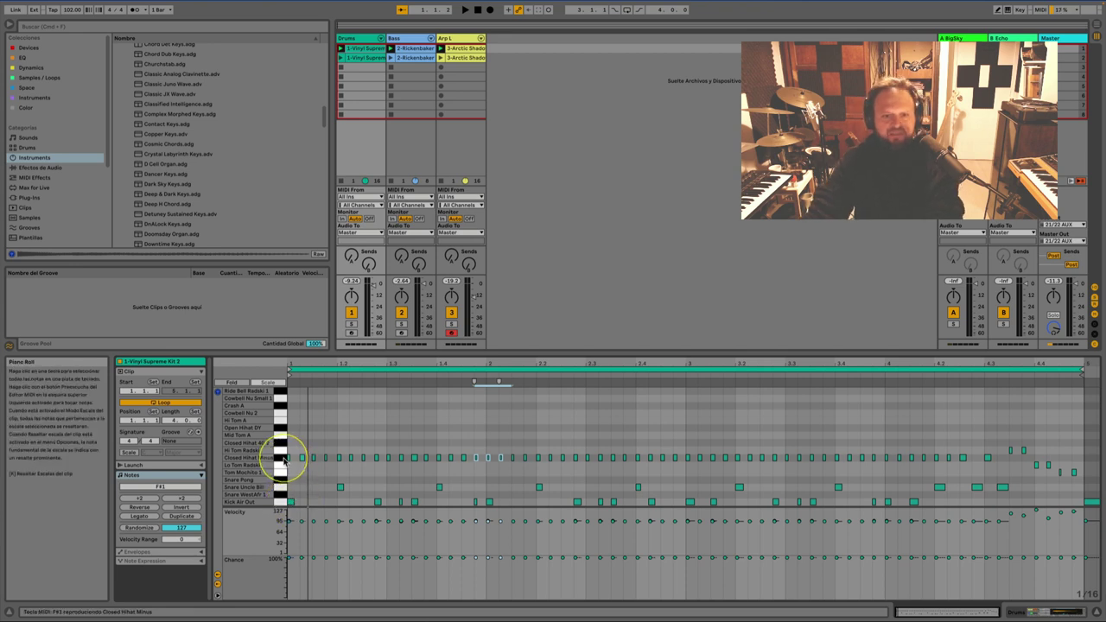
{"action": "left_click", "coordinate": [284, 460]}
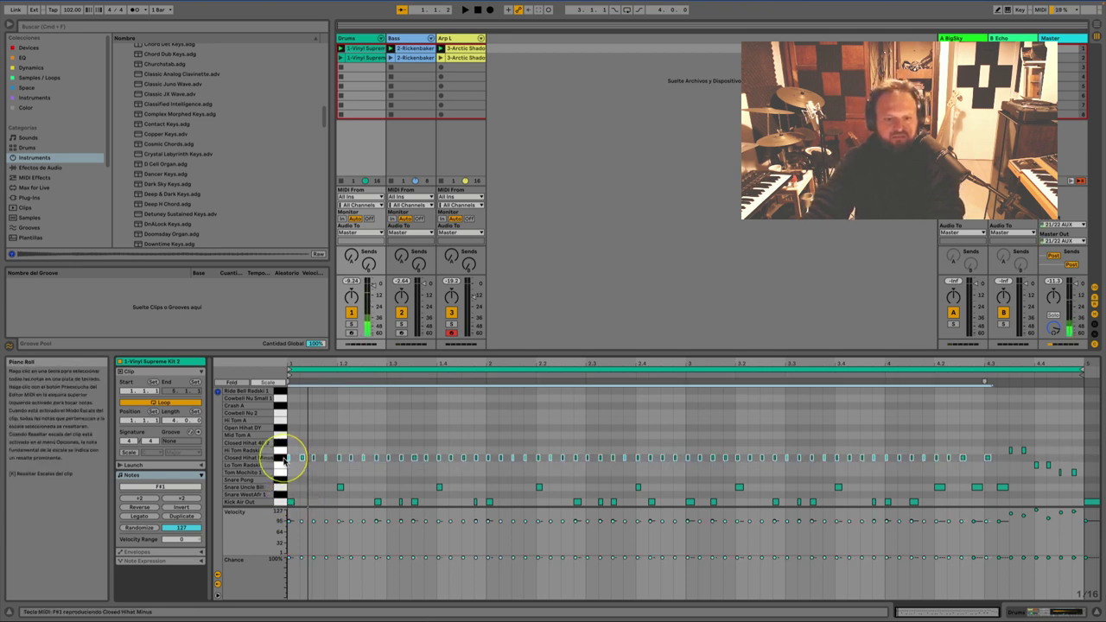
{"action": "left_click", "coordinate": [287, 557]}
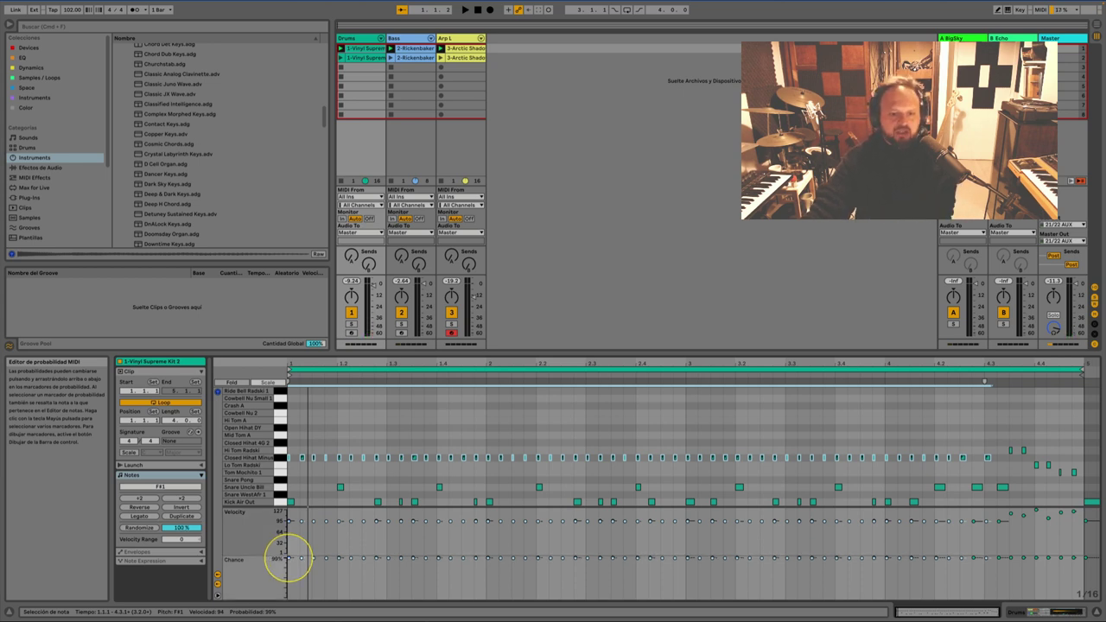
{"action": "left_click_drag", "start_coordinate": [288, 557], "coordinate": [289, 579]}
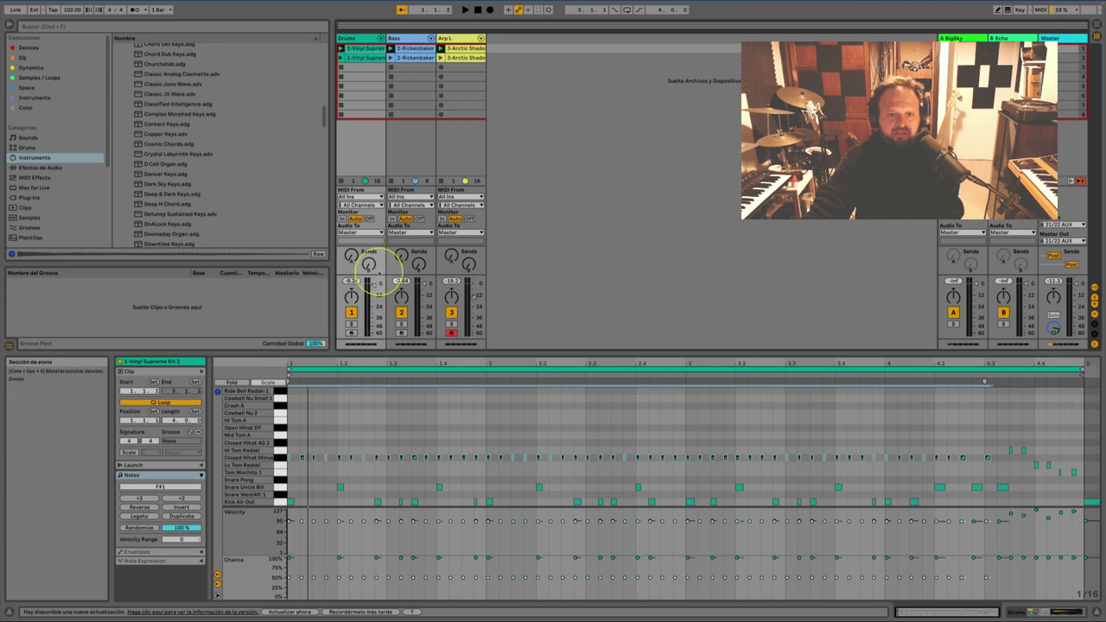
{"action": "key", "text": "space"}
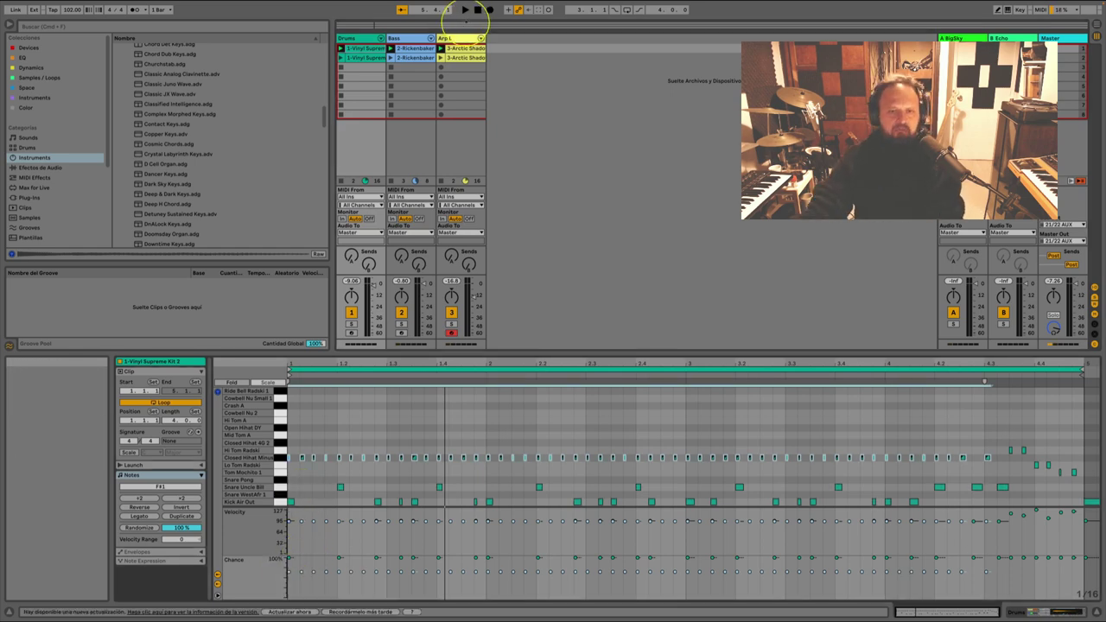
- Set the chance of all notes in the first Arp L clip to 51%, and listen to the result
{"action": "left_click", "coordinate": [449, 38]}
{"action": "double_click", "coordinate": [463, 48]}
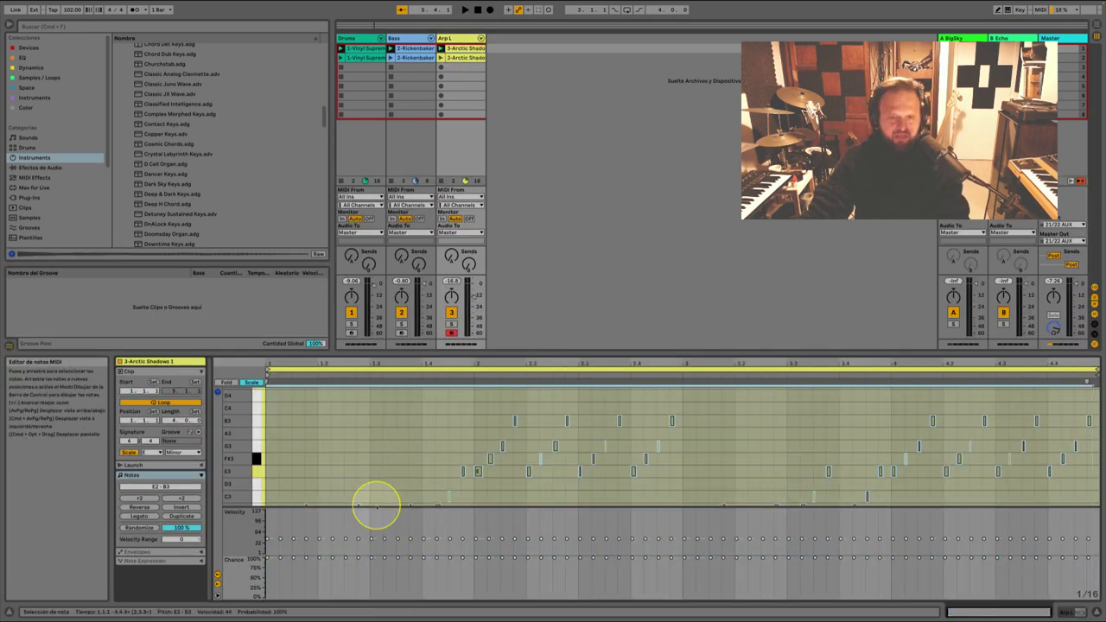
{"action": "left_click_drag", "start_coordinate": [266, 557], "coordinate": [268, 575]}
{"action": "key", "text": "space"}
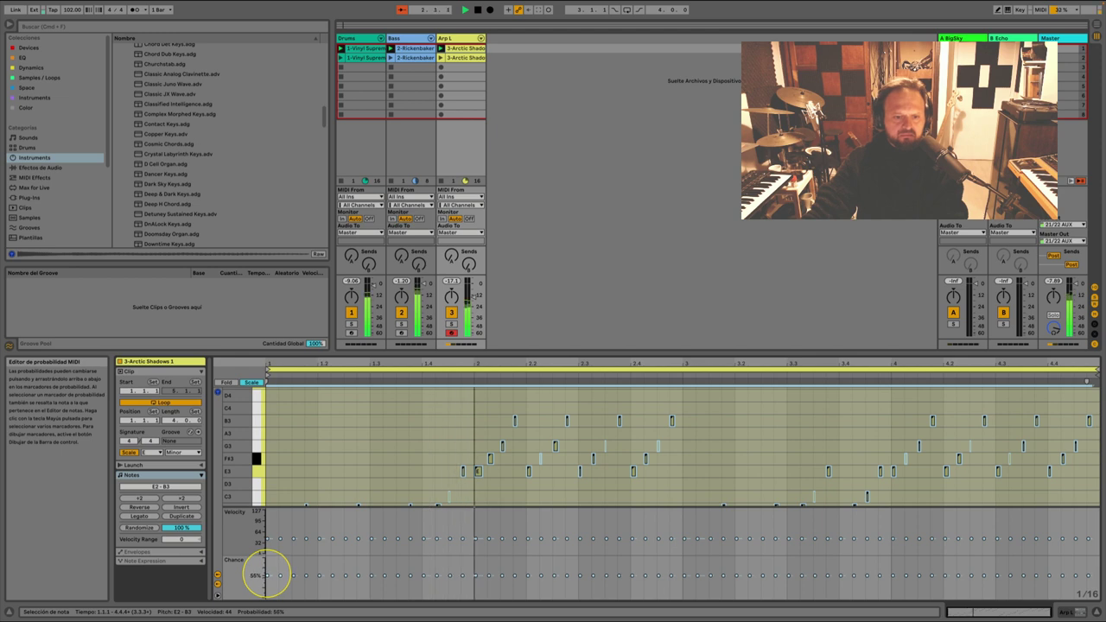
{"action": "left_click_drag", "start_coordinate": [267, 573], "coordinate": [266, 577]}
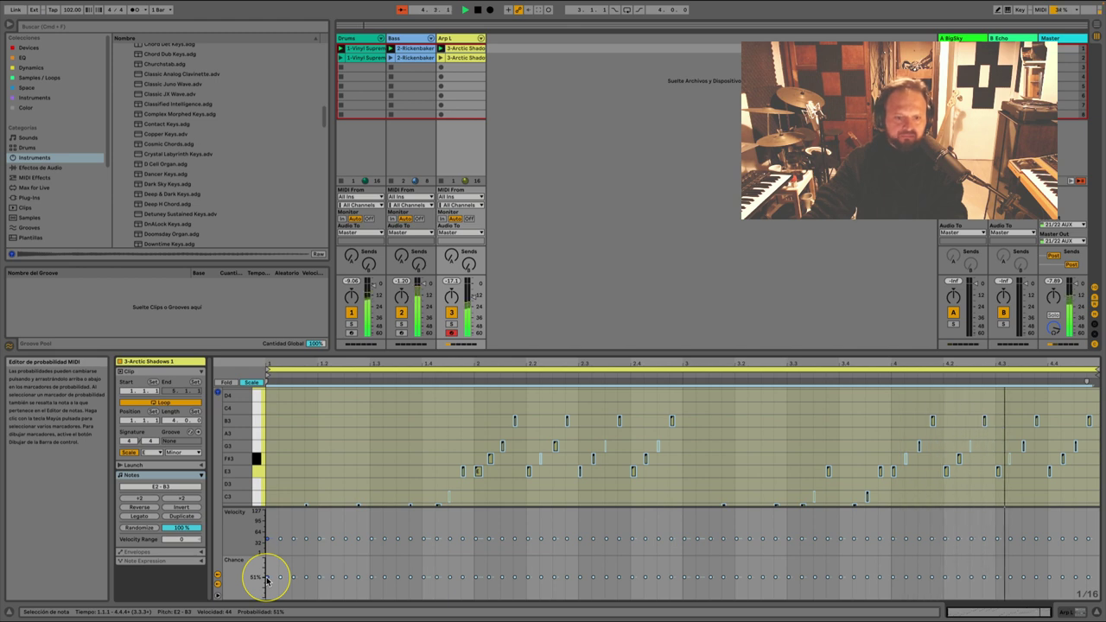
{"action": "key", "text": "space"}
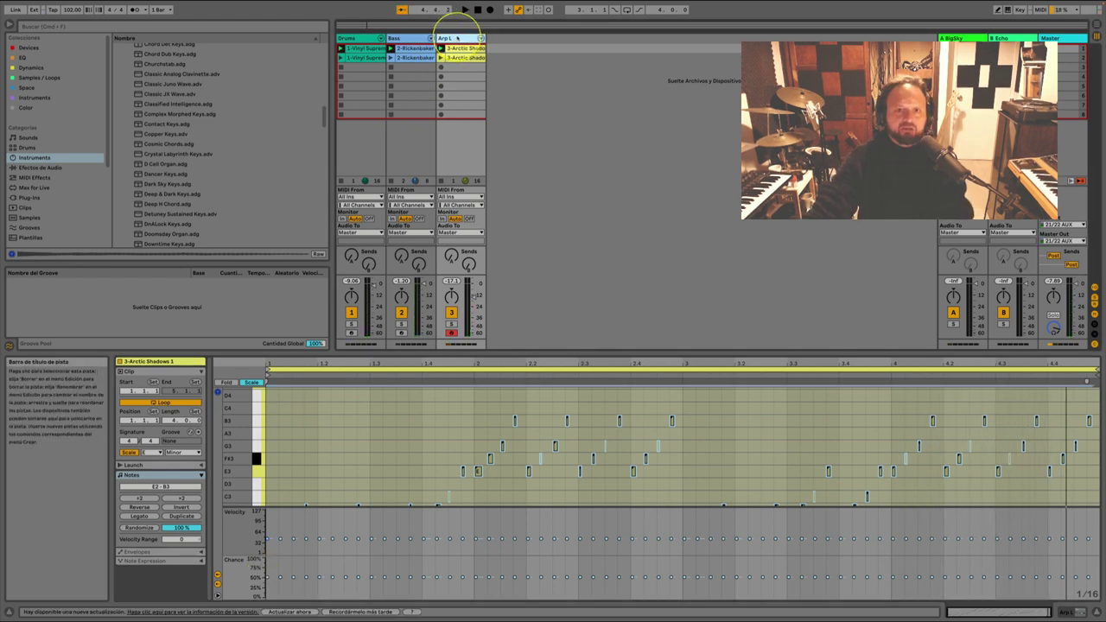
- Duplicate the Arp L track and pan the original left and the copy right, auditioning both with the copy's first clip playing
{"action": "key", "text": "super+d"}
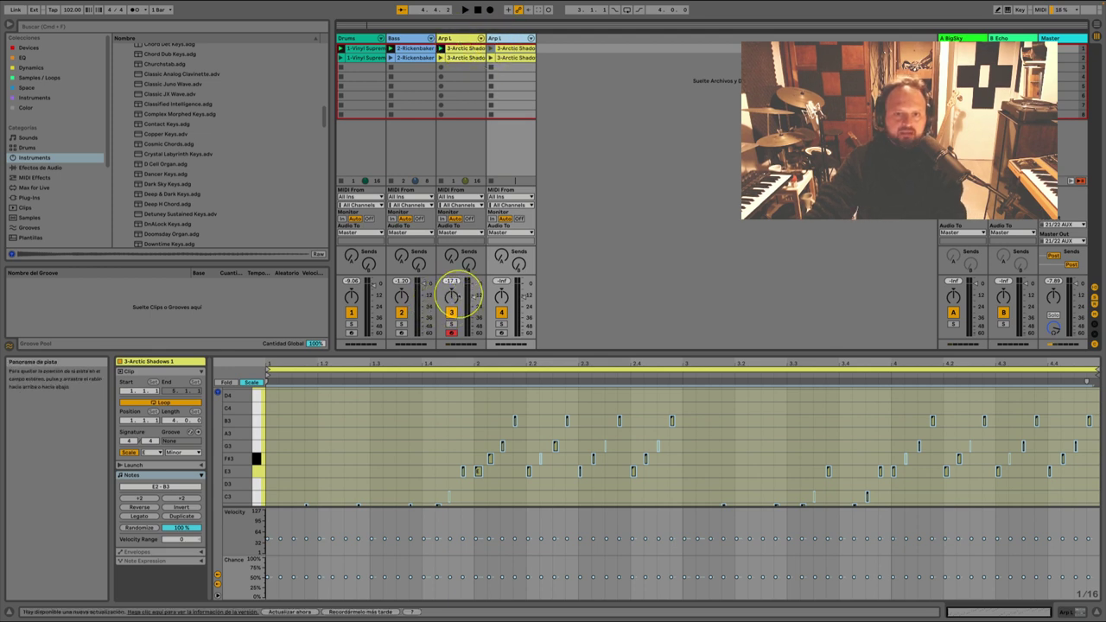
{"action": "left_click_drag", "start_coordinate": [454, 298], "coordinate": [501, 295]}
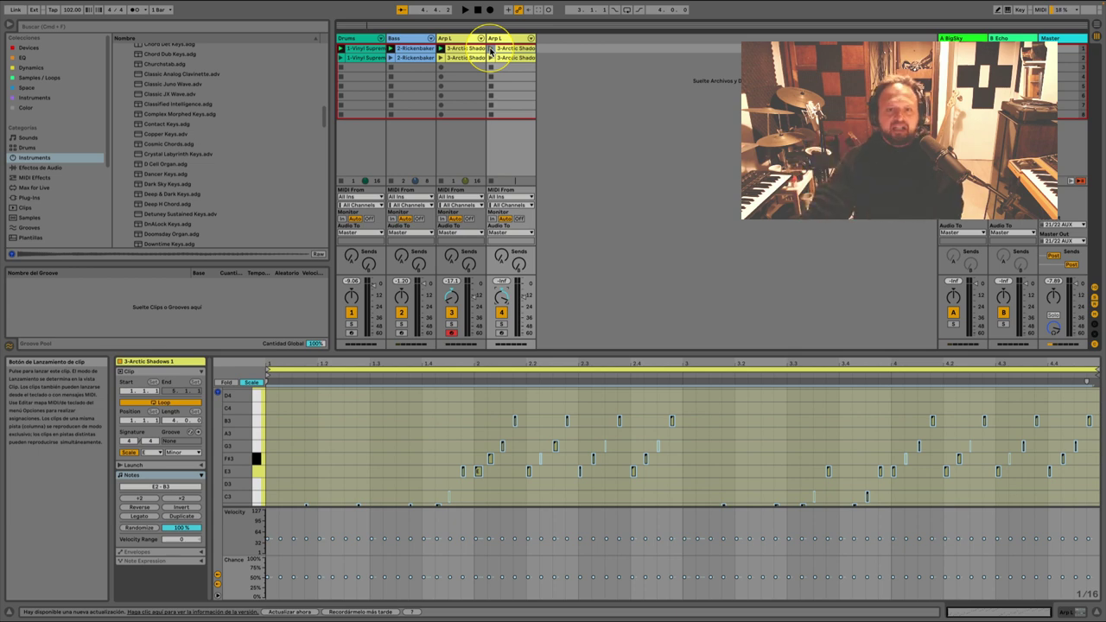
{"action": "left_click", "coordinate": [490, 50]}
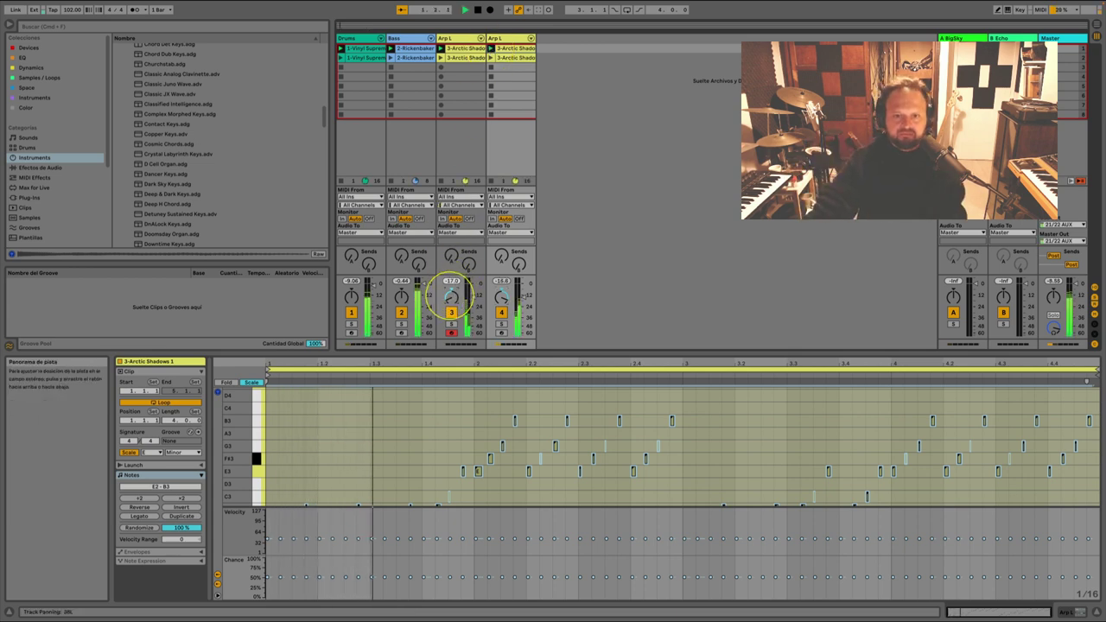
{"action": "left_click_drag", "start_coordinate": [501, 298], "coordinate": [501, 297]}
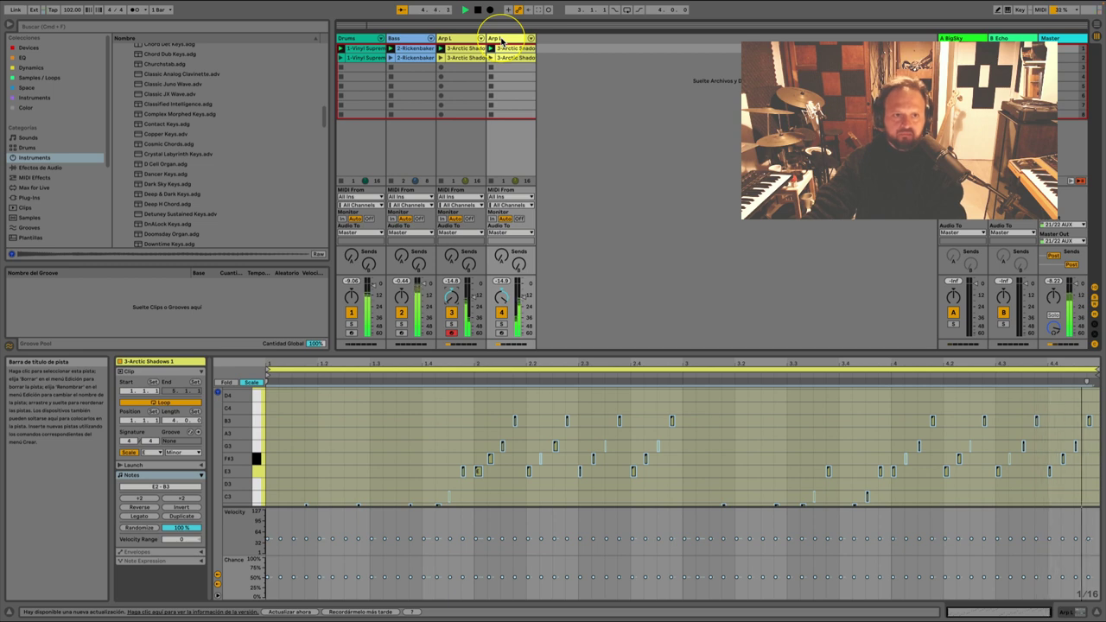
{"action": "key", "text": "space"}
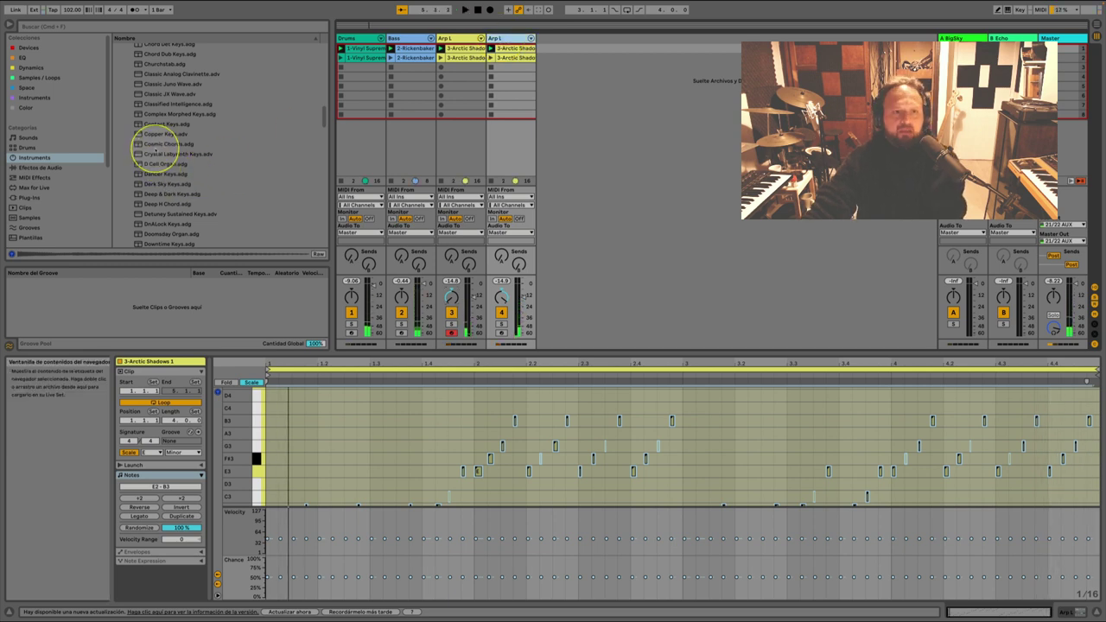
- Load the Copper Keys.adv instrument onto the duplicated Arp L track
{"action": "left_click", "coordinate": [156, 144]}
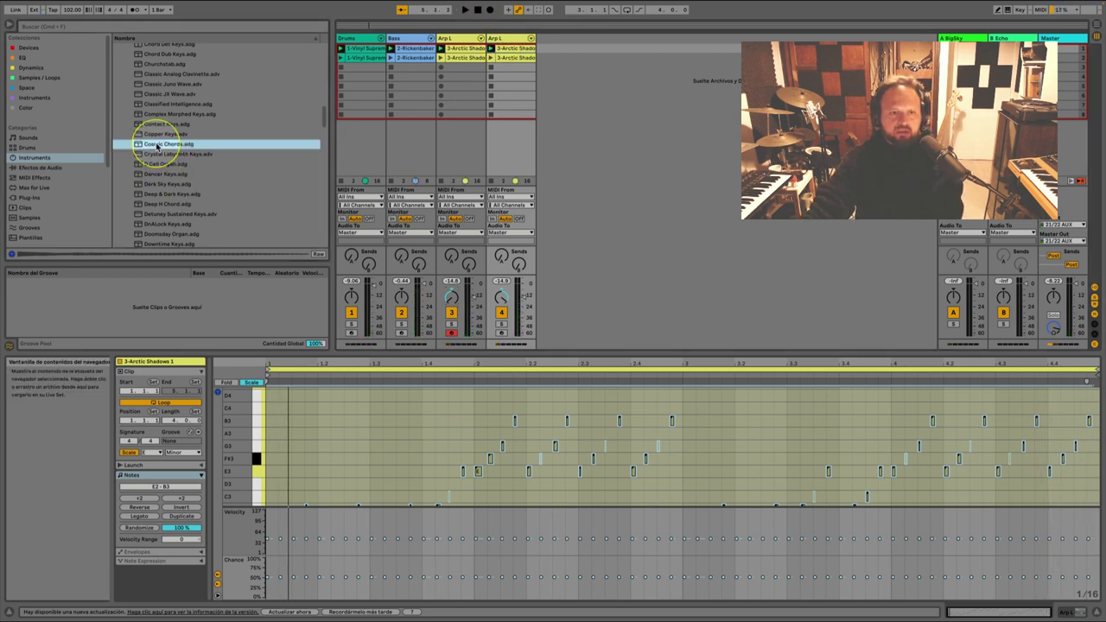
{"action": "left_click", "coordinate": [158, 135]}
{"action": "left_click_drag", "start_coordinate": [158, 135], "coordinate": [513, 97]}
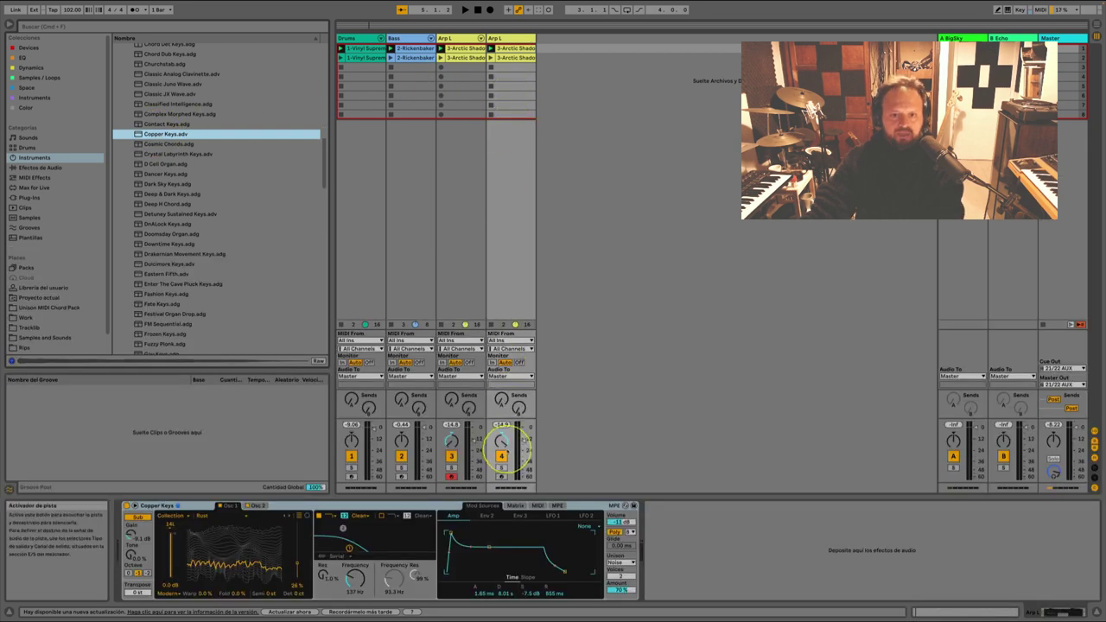
- During playback, set the duplicated Arp L track's volume to -2.0 dB and the Copper Keys filter frequency to 2.15 kHz
{"action": "left_click", "coordinate": [518, 439]}
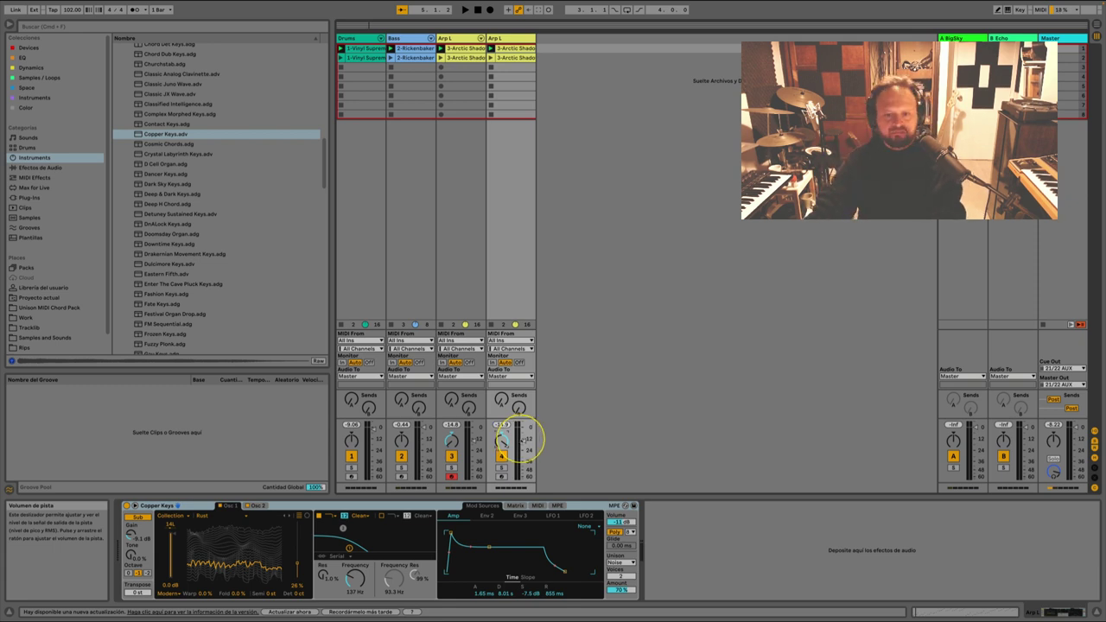
{"action": "left_click", "coordinate": [524, 441]}
{"action": "key", "text": "space"}
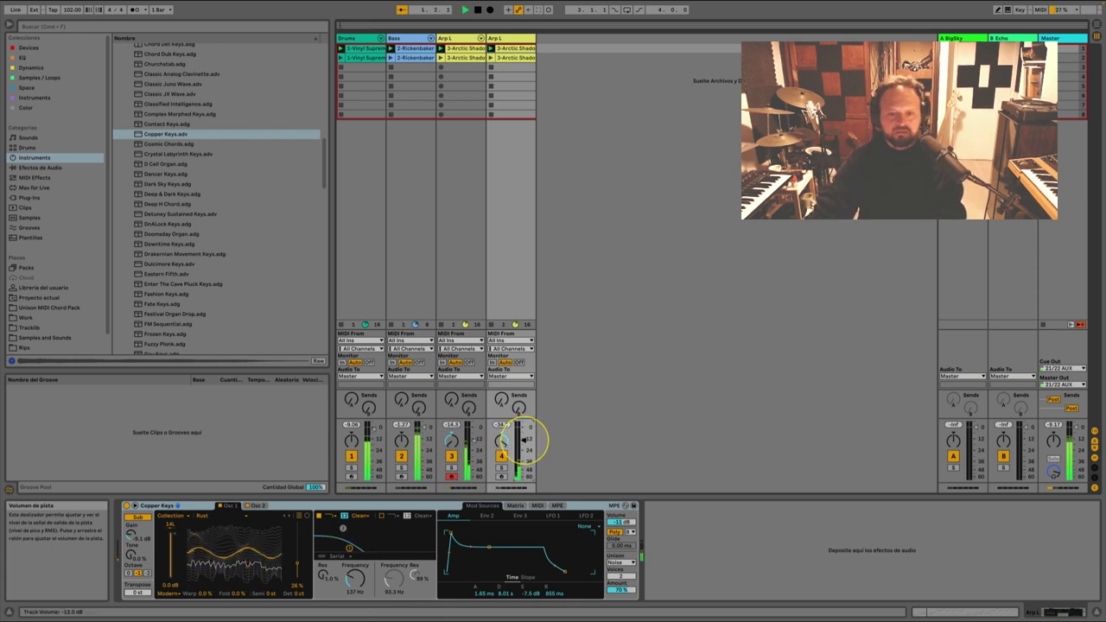
{"action": "left_click_drag", "start_coordinate": [524, 441], "coordinate": [523, 434]}
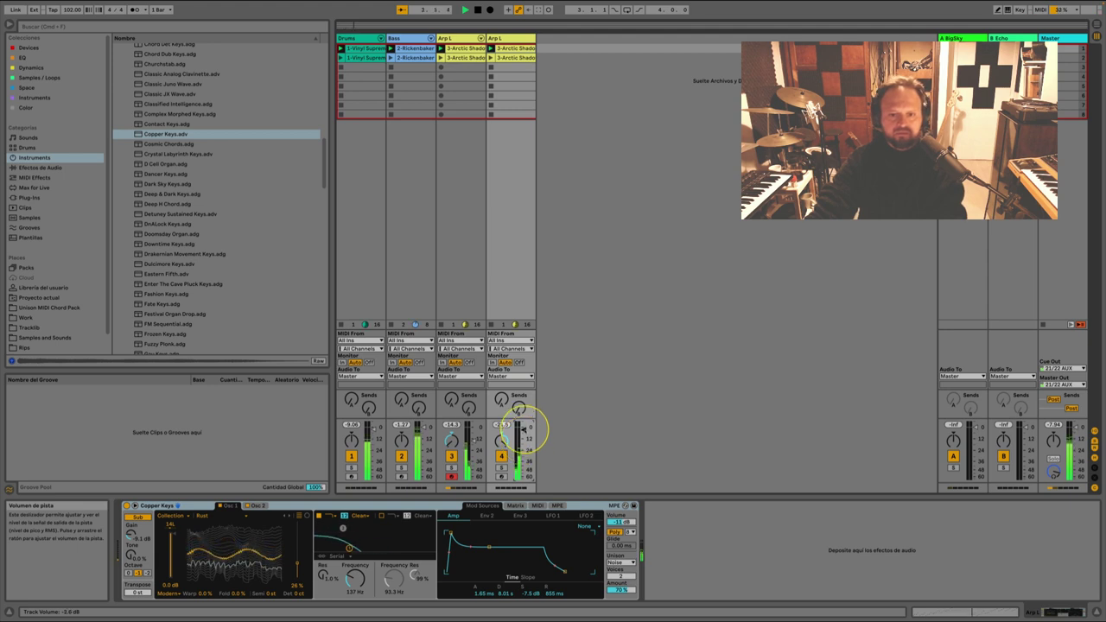
{"action": "left_click_drag", "start_coordinate": [523, 429], "coordinate": [523, 426]}
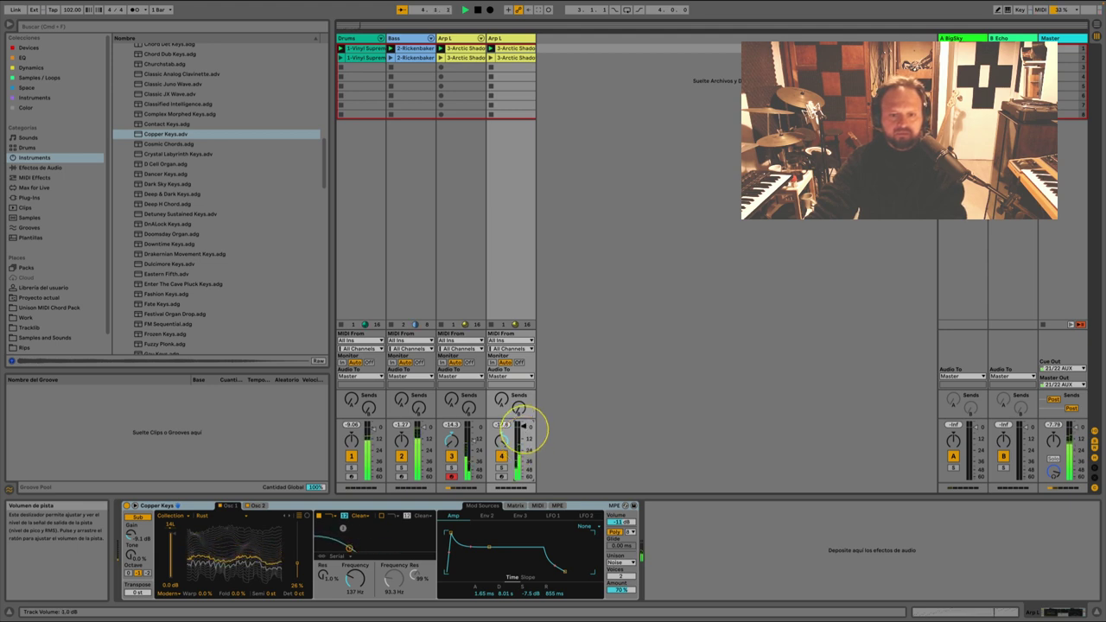
{"action": "left_click_drag", "start_coordinate": [366, 573], "coordinate": [358, 577]}
{"action": "left_click_drag", "start_coordinate": [524, 429], "coordinate": [525, 430]}
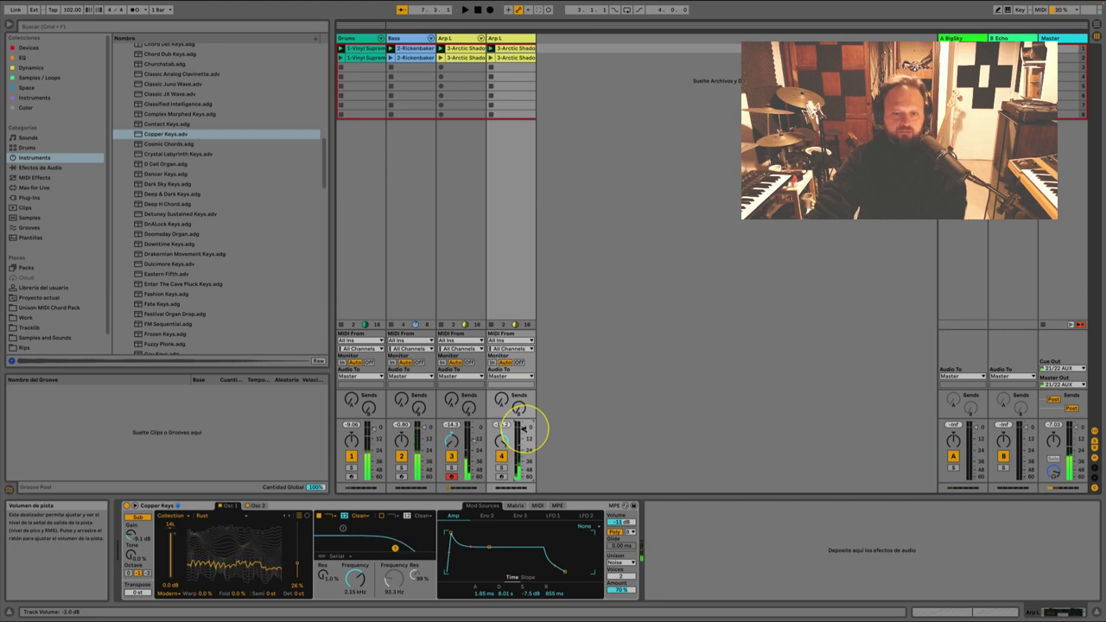
- Insert a MIDI track after Drums and load Bossa Nova.adg from the Latin Percussion pack onto it
{"action": "left_click", "coordinate": [363, 39]}
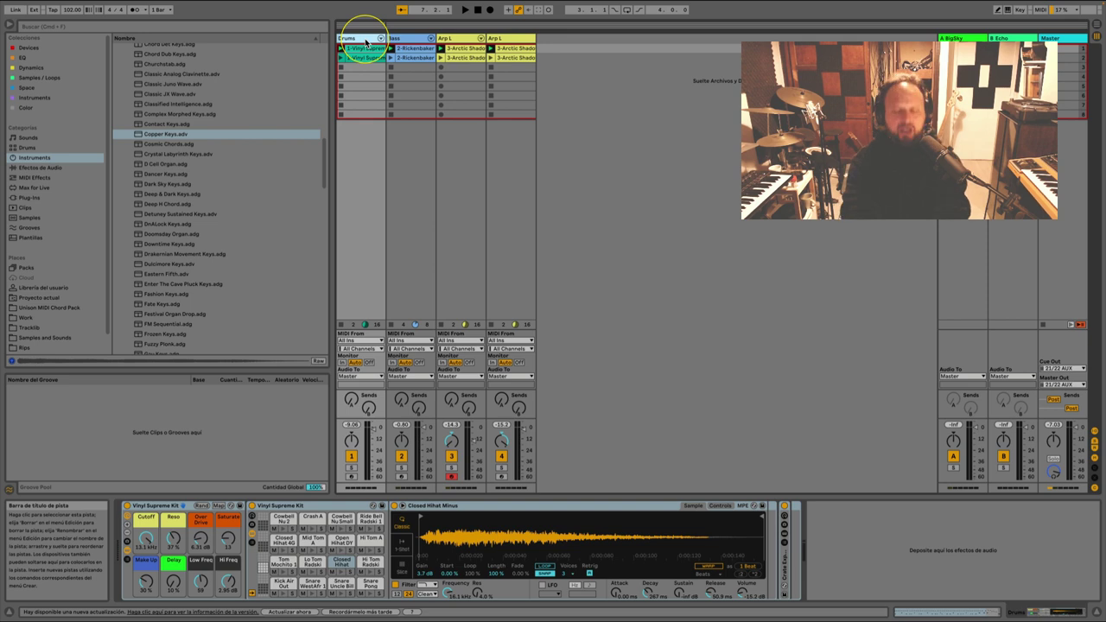
{"action": "key", "text": "ctrl+shift+t"}
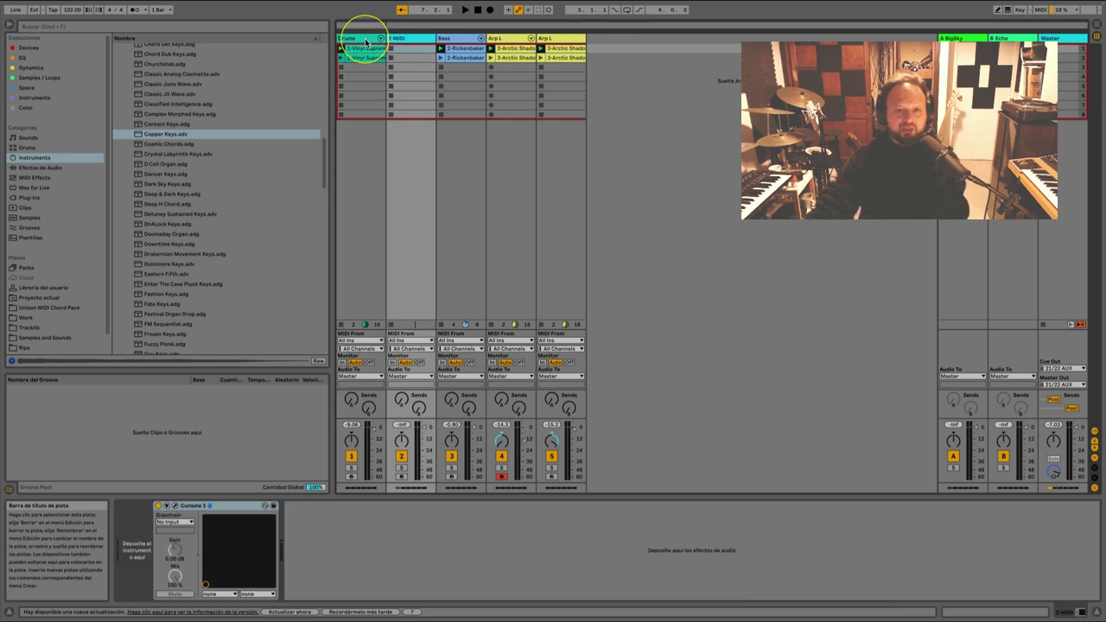
{"action": "left_click", "coordinate": [403, 37]}
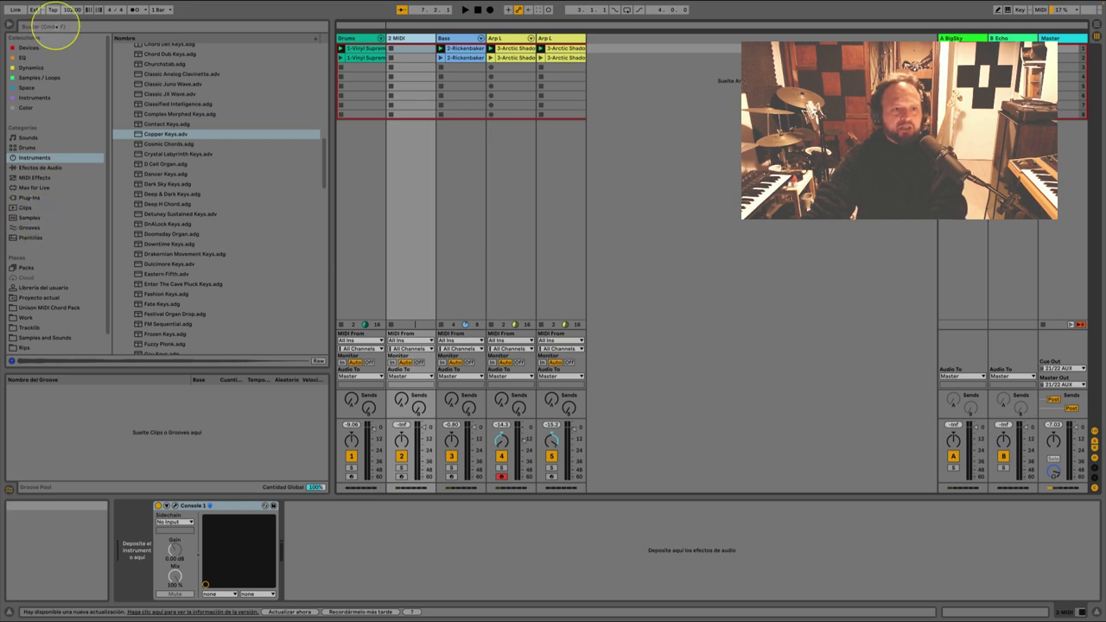
{"action": "left_click_drag", "start_coordinate": [164, 302], "coordinate": [410, 49]}
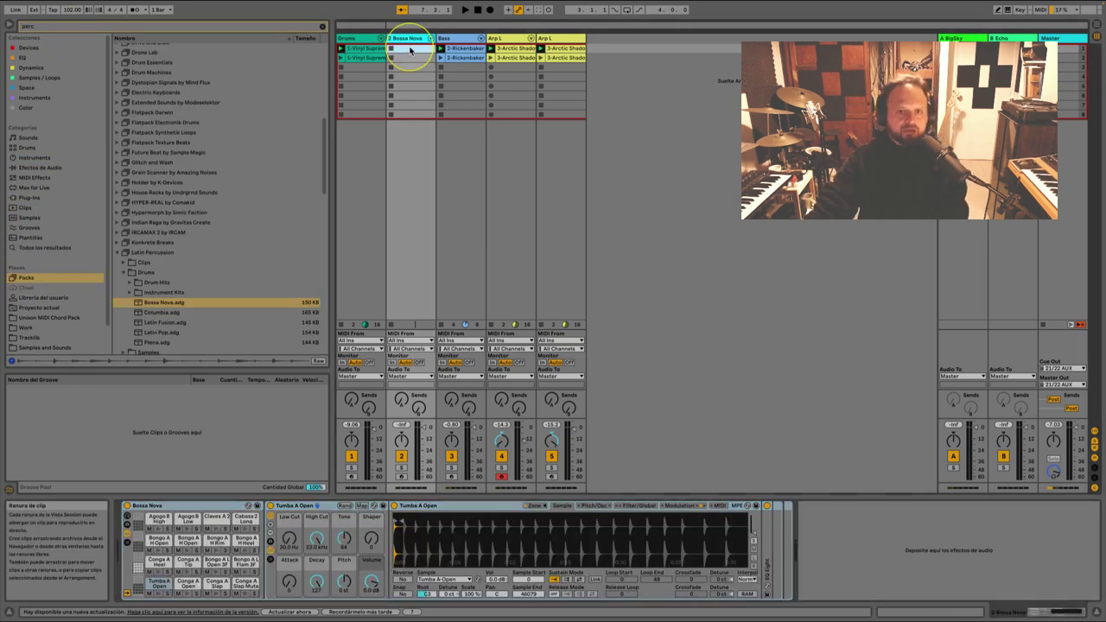
- Create a one-bar clip in the Bossa Nova track's first slot and fill every visible percussion row with sixteenth notes
{"action": "double_click", "coordinate": [410, 49]}
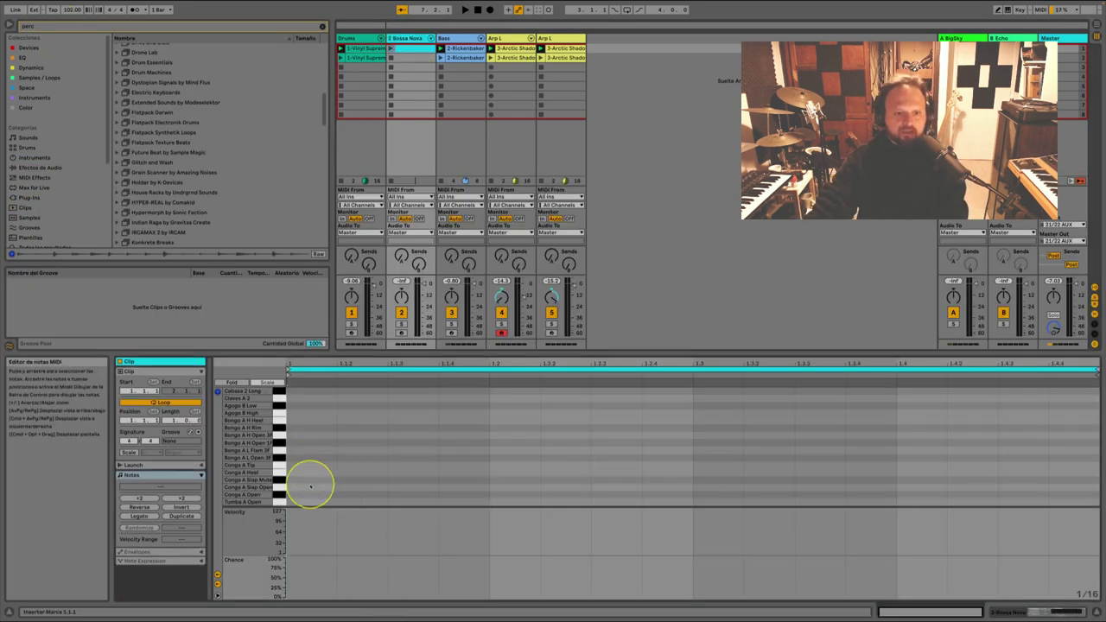
{"action": "mouse_move", "coordinate": [301, 505]}
{"action": "left_mouse_down"}
{"action": "mouse_move", "coordinate": [1028, 501]}
{"action": "mouse_move", "coordinate": [303, 503]}
{"action": "mouse_move", "coordinate": [302, 393]}
{"action": "mouse_move", "coordinate": [333, 422]}
{"action": "left_mouse_up"}
- Audition the Bossa Nova clip soloed and in the full mix, and return to its notes with the track soloed
{"action": "left_click", "coordinate": [401, 324]}
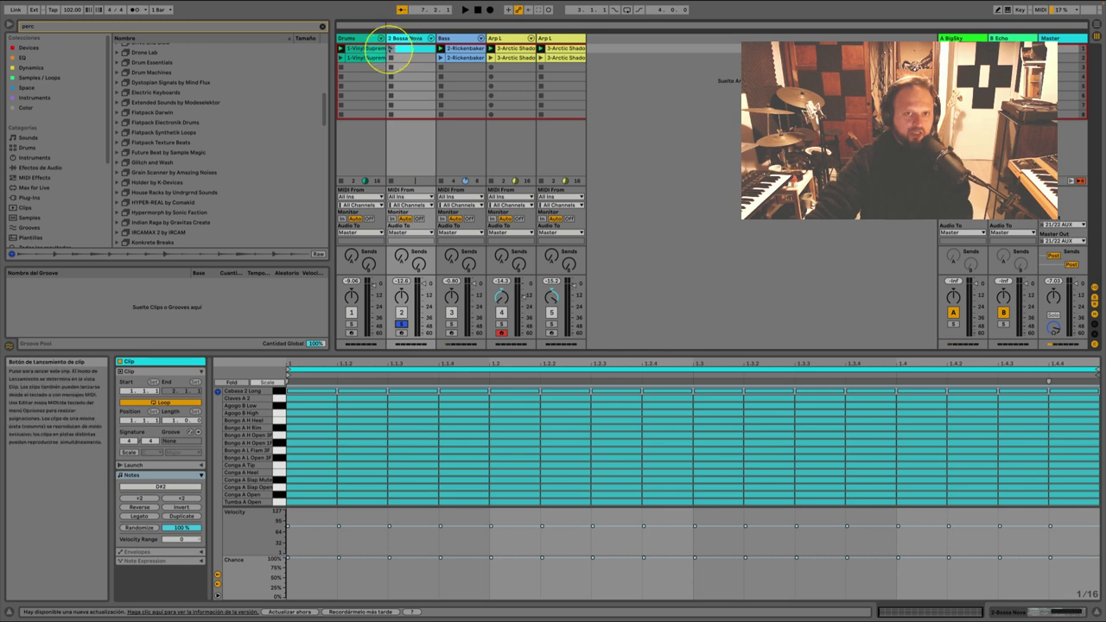
{"action": "left_click", "coordinate": [390, 48]}
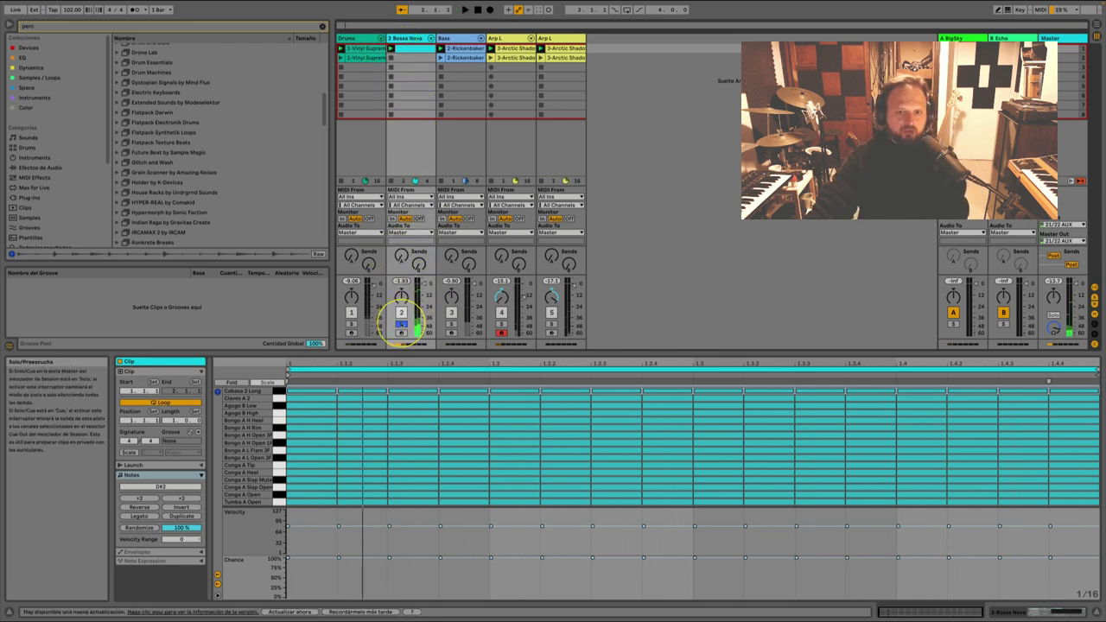
{"action": "left_click", "coordinate": [401, 324]}
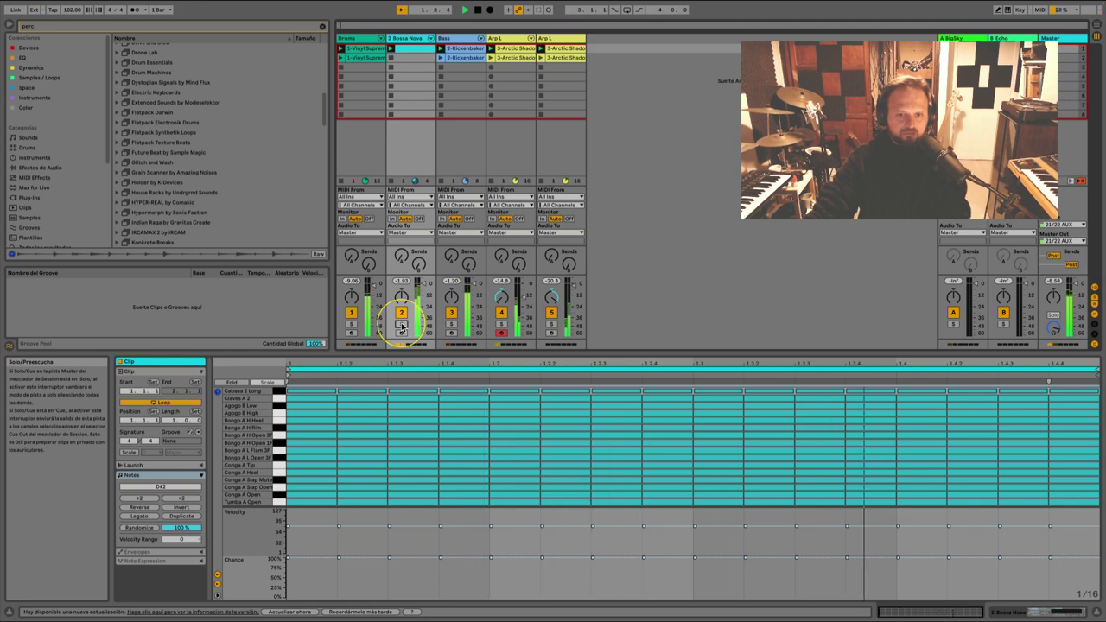
{"action": "left_click", "coordinate": [401, 324]}
{"action": "left_click", "coordinate": [356, 450]}
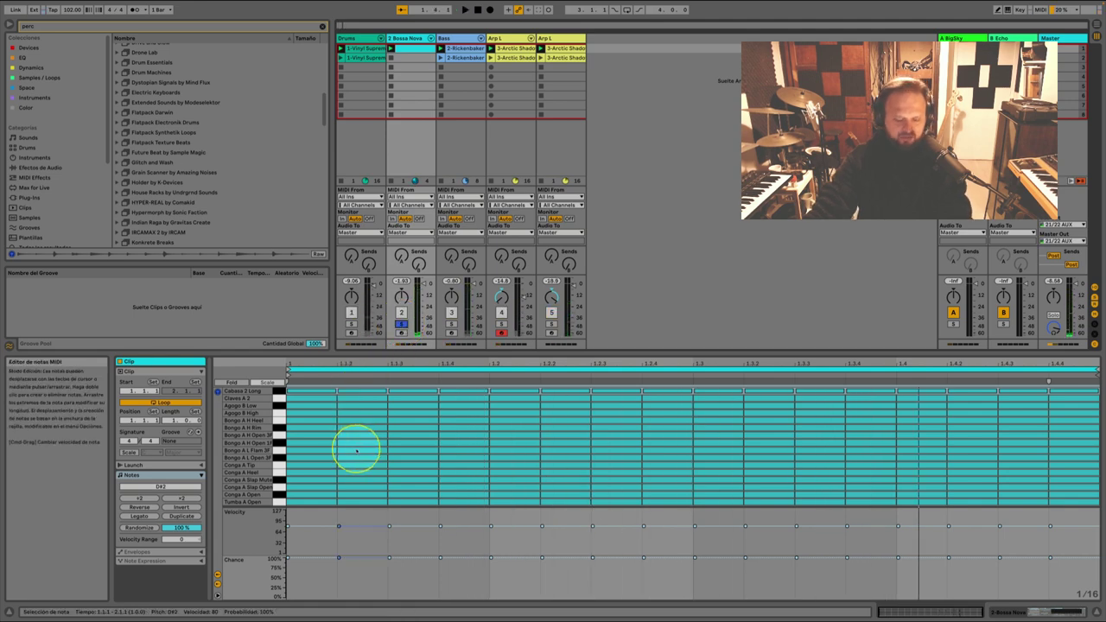
- Select all notes in the Bossa Nova clip and lower their chance to just above 0%
{"action": "key", "text": "ctrl+a"}
{"action": "left_click", "coordinate": [287, 558]}
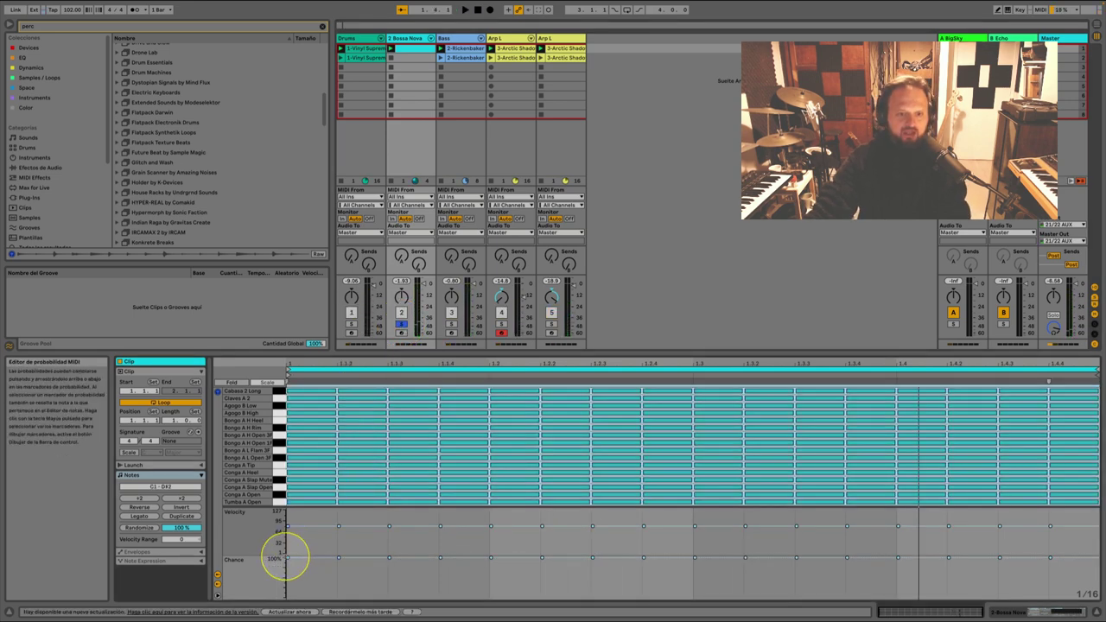
{"action": "left_click_drag", "start_coordinate": [287, 559], "coordinate": [287, 594]}
- Audition the low-chance Bossa Nova clip in the full mix and soloed, checking its chance value, and restart playback with the track unsoloed
{"action": "left_click", "coordinate": [401, 324]}
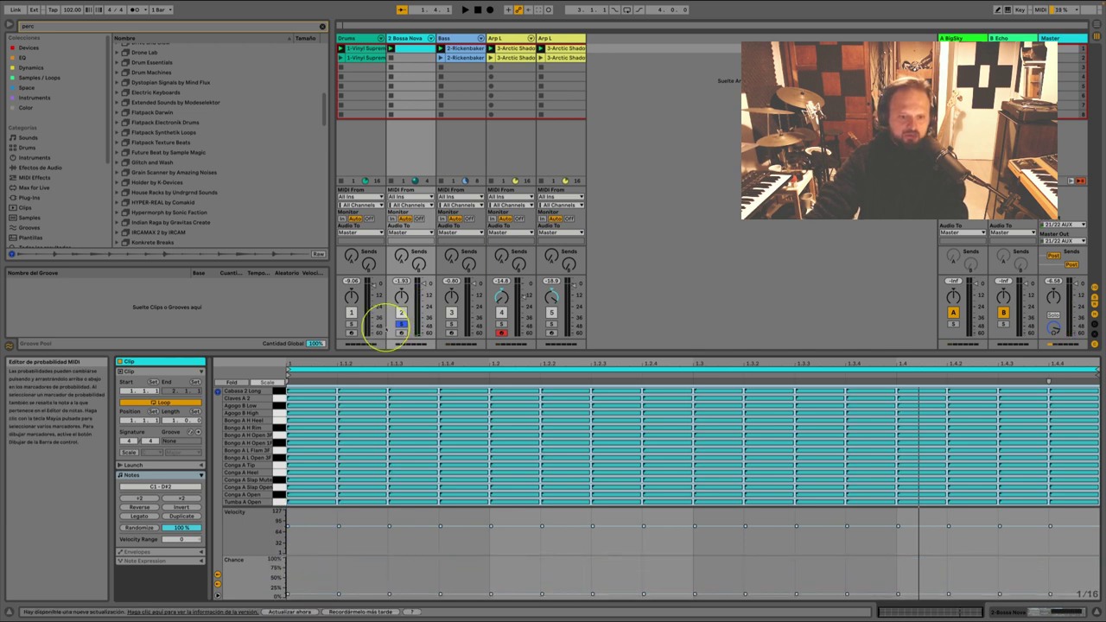
{"action": "key", "text": "space"}
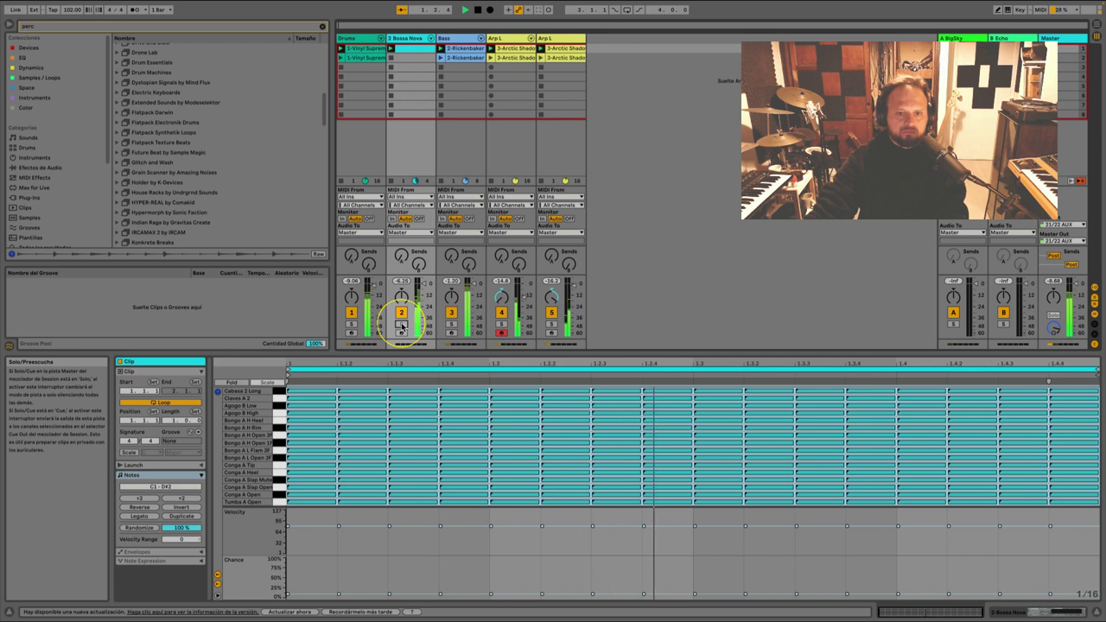
{"action": "left_click", "coordinate": [401, 324]}
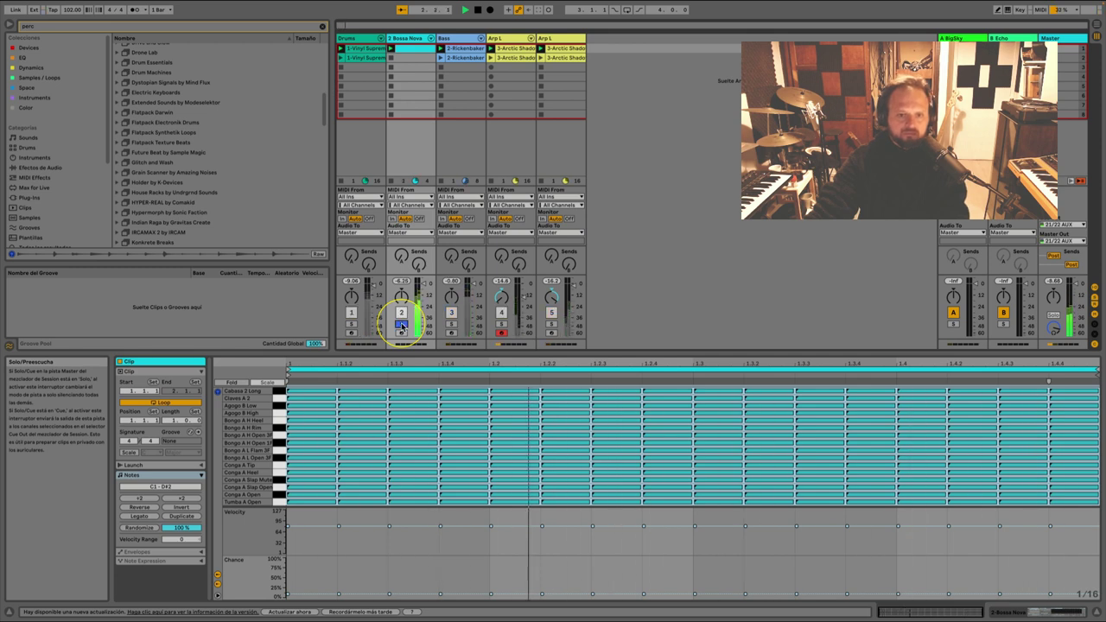
{"action": "left_click", "coordinate": [287, 591]}
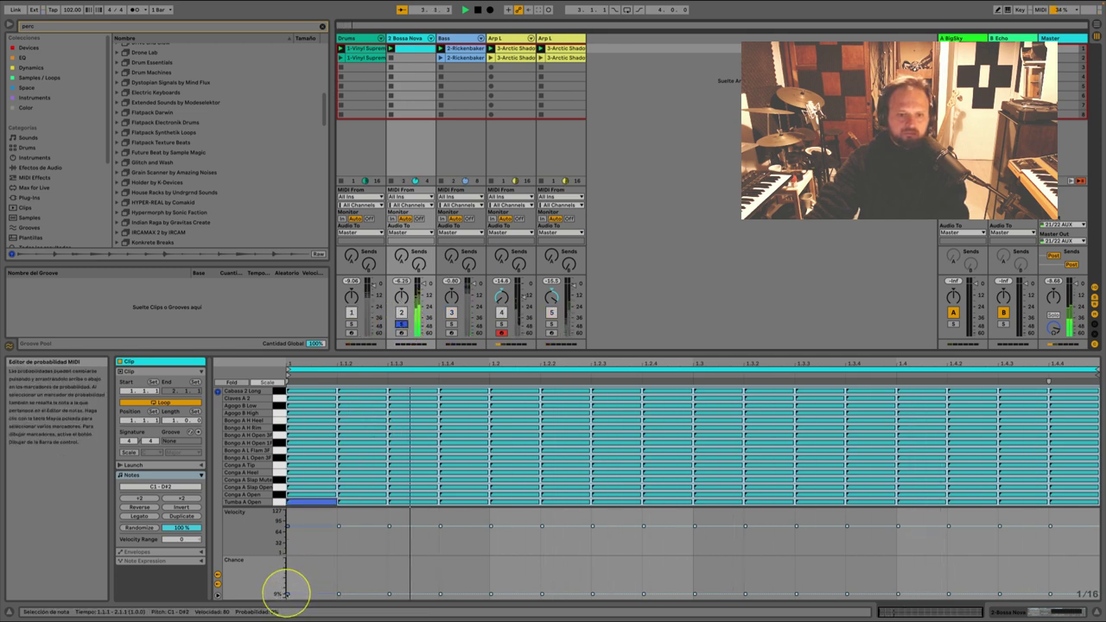
{"action": "key", "text": "space"}
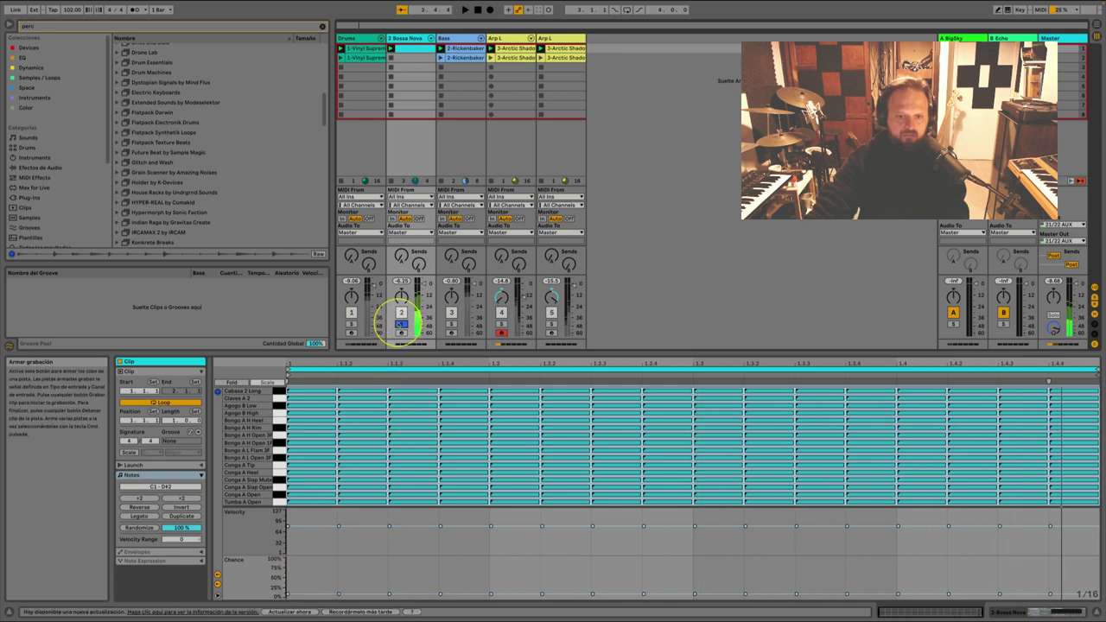
{"action": "key", "text": "space"}
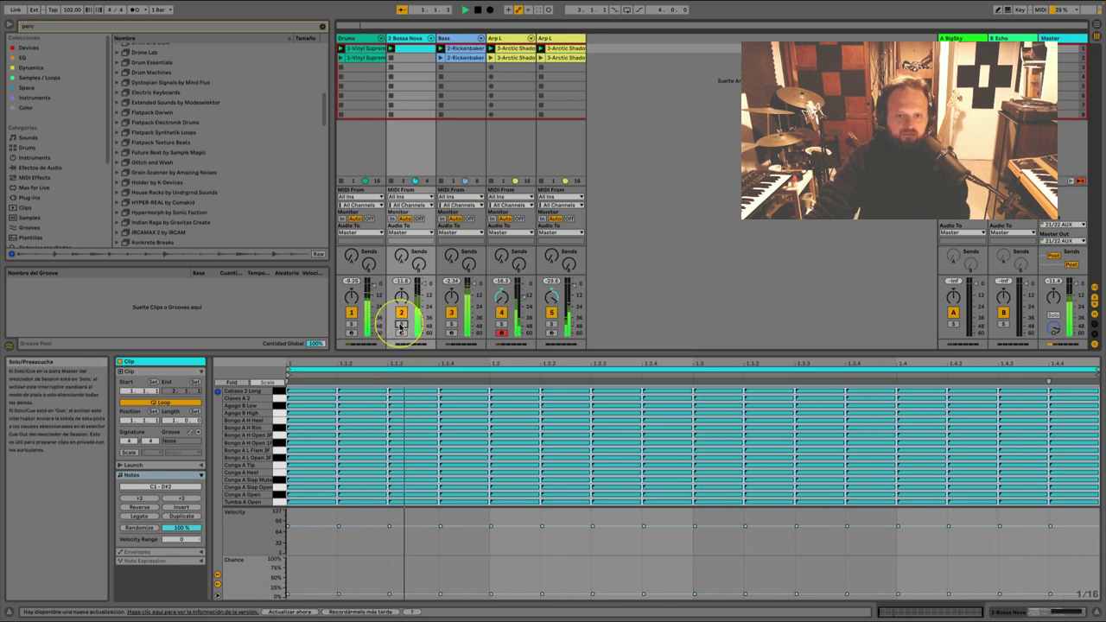